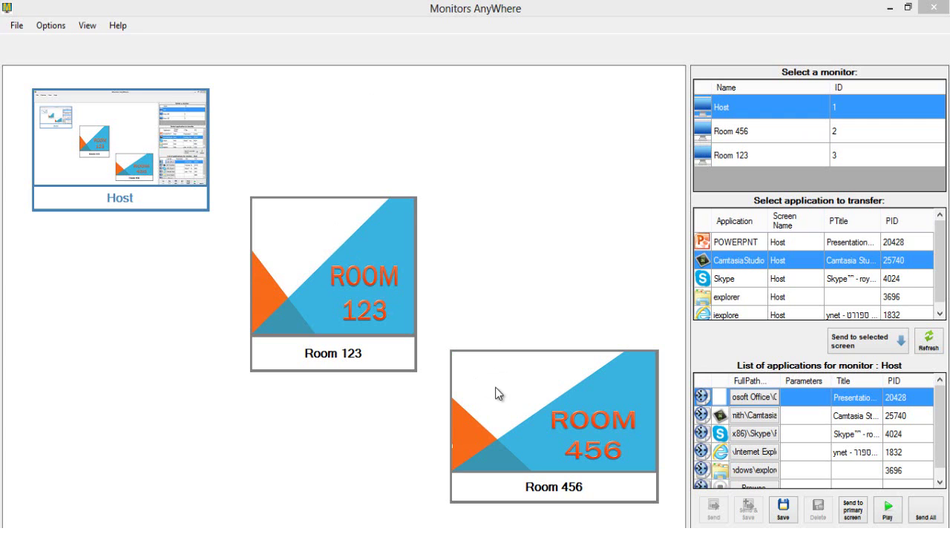
# Review the application paths and parameters of the three saved playlist entries for the Room 123 monitor
pyautogui.click(317, 297)
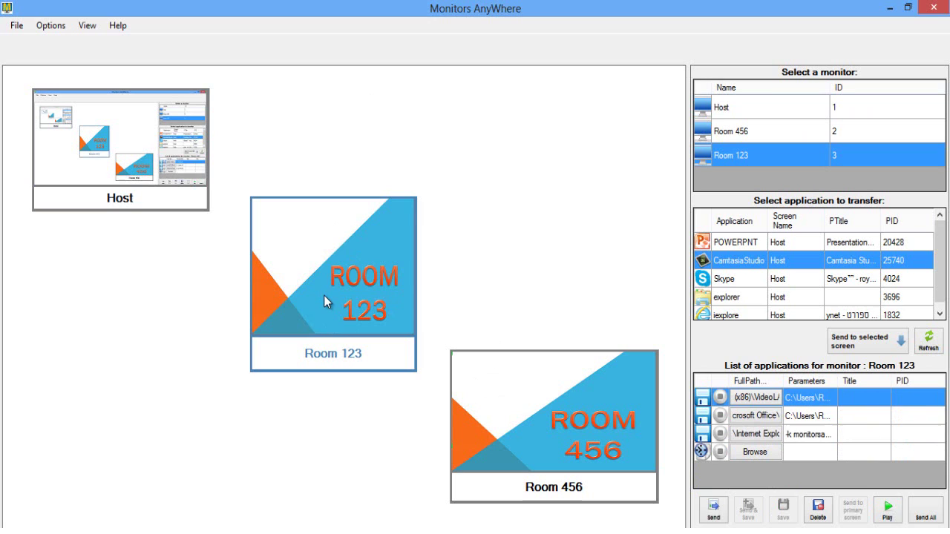
pyautogui.click(759, 398)
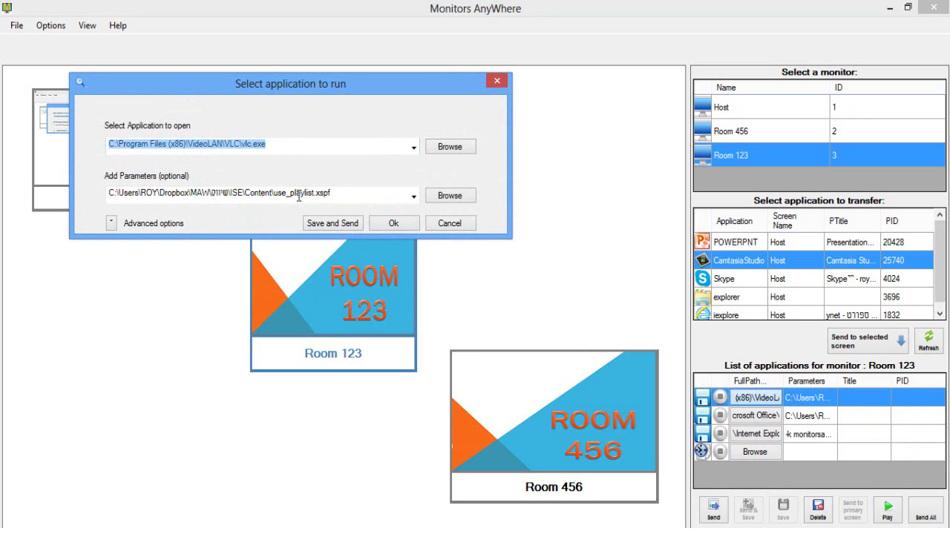
pyautogui.click(448, 223)
pyautogui.click(772, 418)
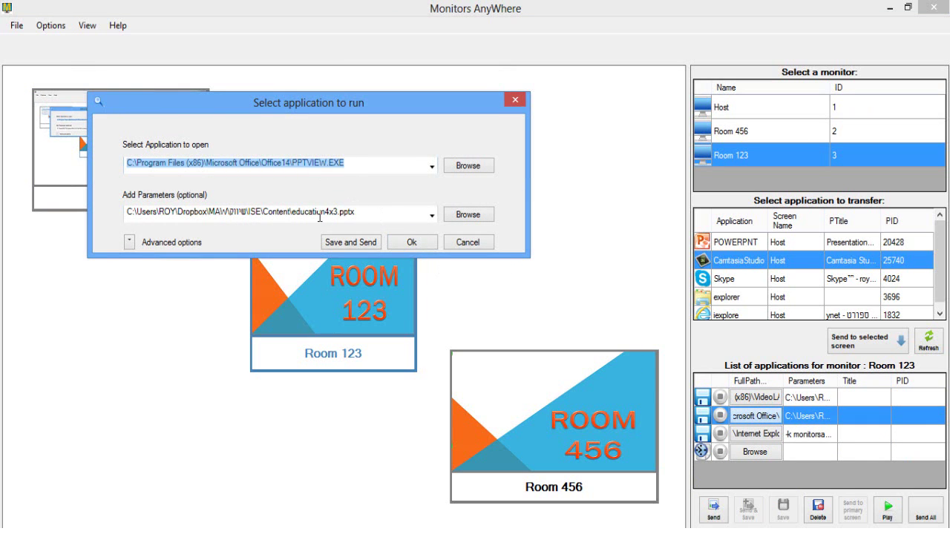
pyautogui.click(470, 242)
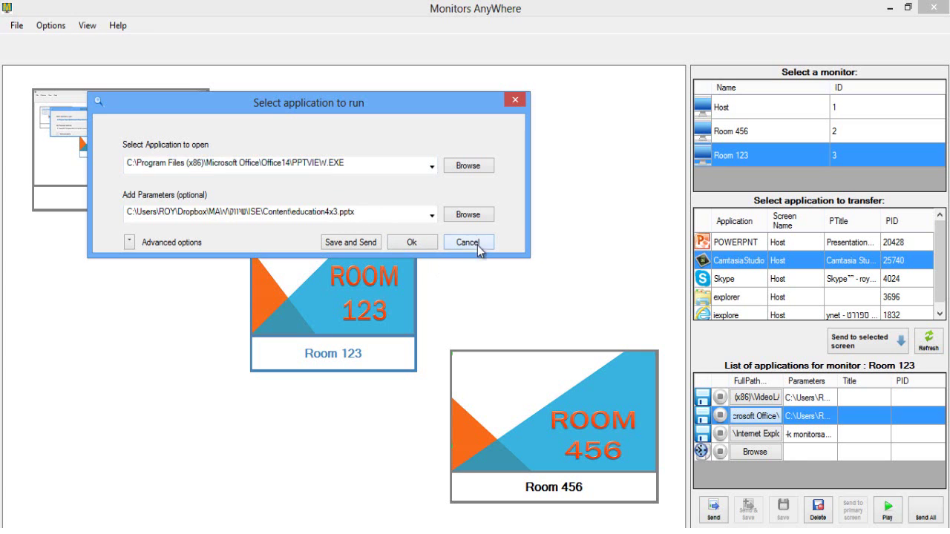
pyautogui.click(755, 434)
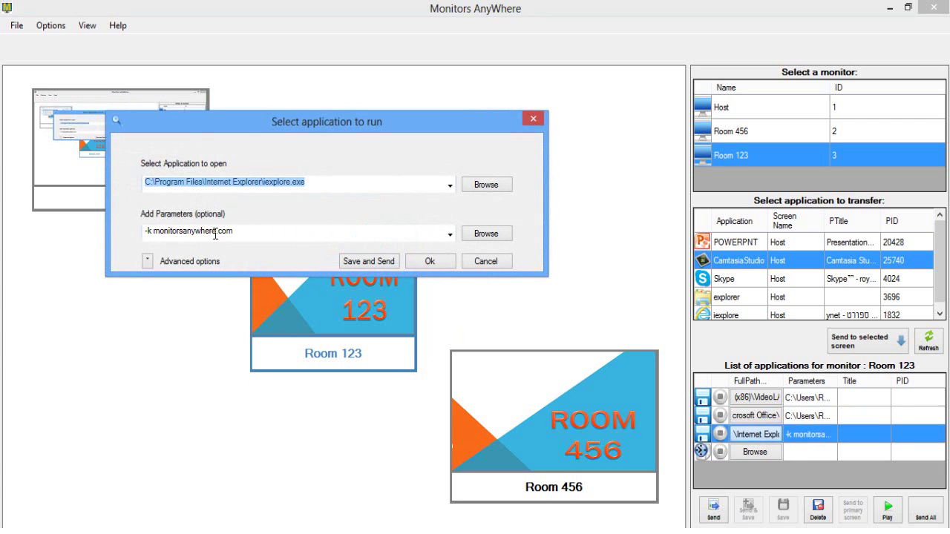
pyautogui.click(487, 264)
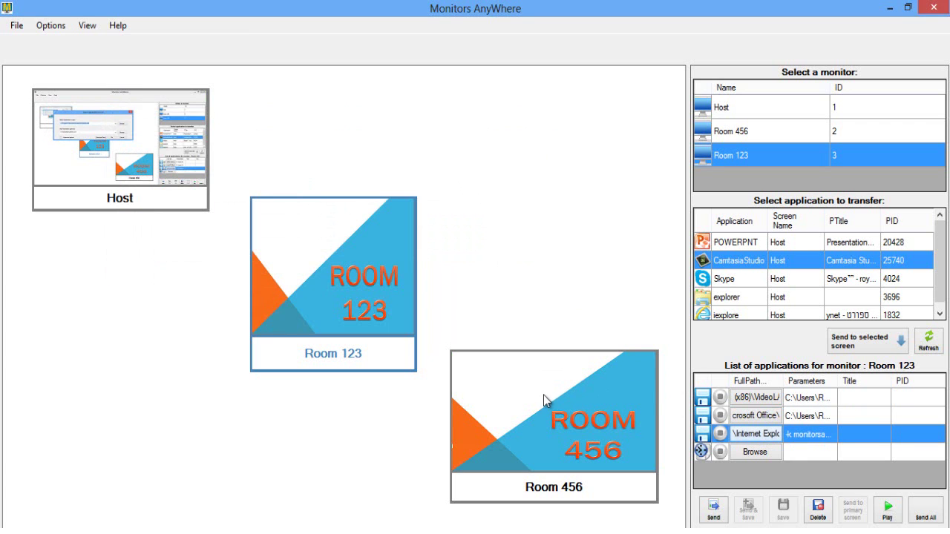
# Review the application paths and parameters of the saved playlist entries for the Room 456 monitor
pyautogui.click(566, 397)
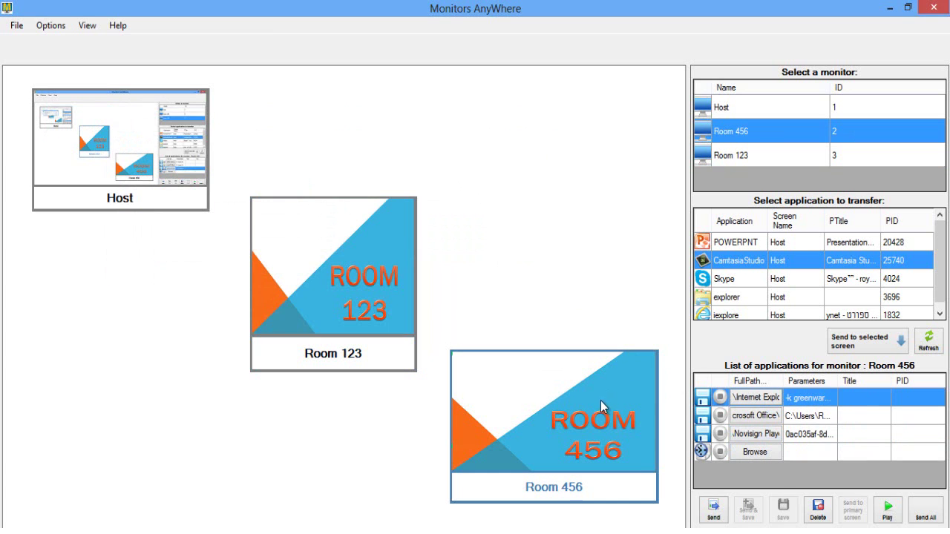
pyautogui.click(764, 399)
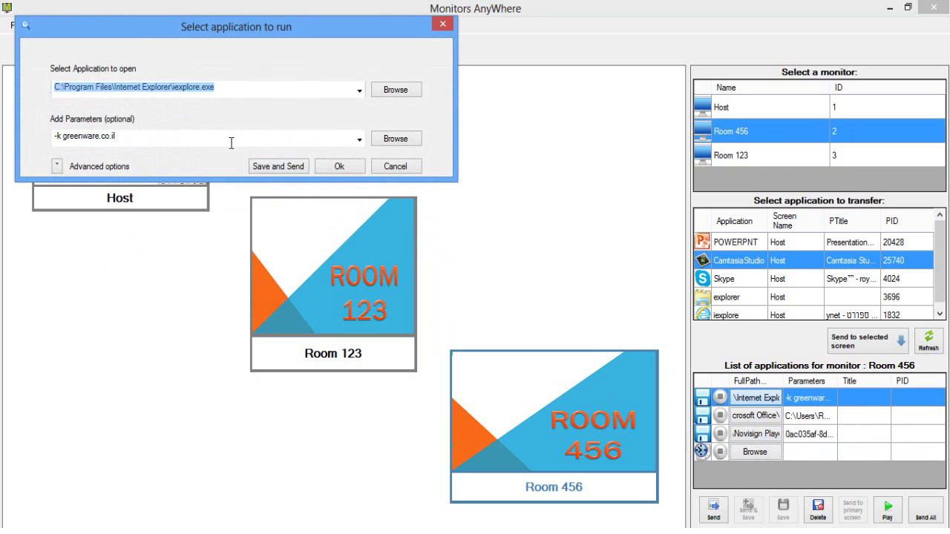
pyautogui.click(395, 167)
pyautogui.click(755, 416)
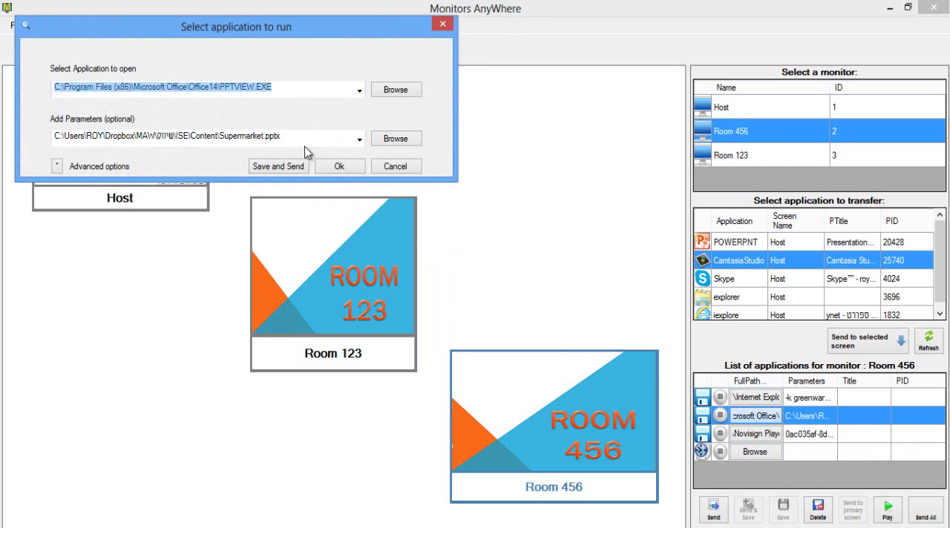
pyautogui.click(393, 165)
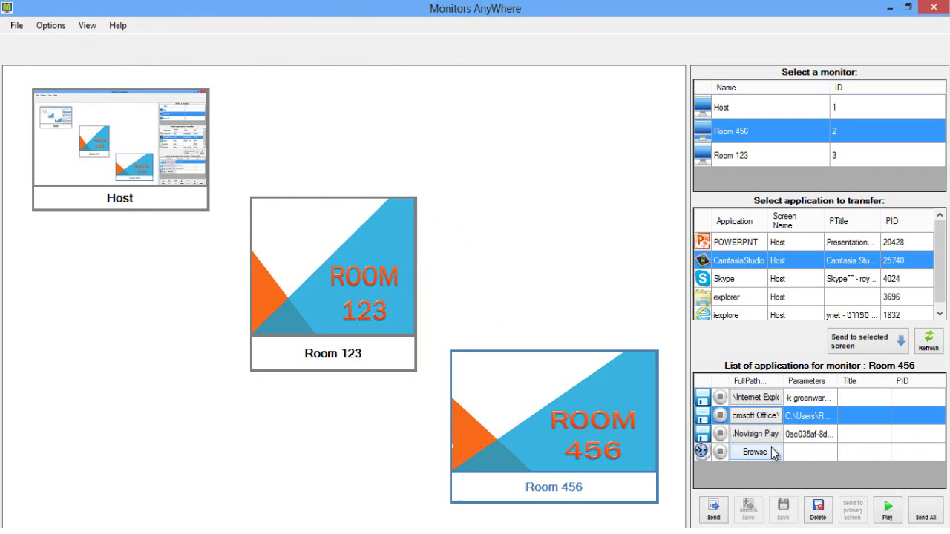
pyautogui.click(770, 435)
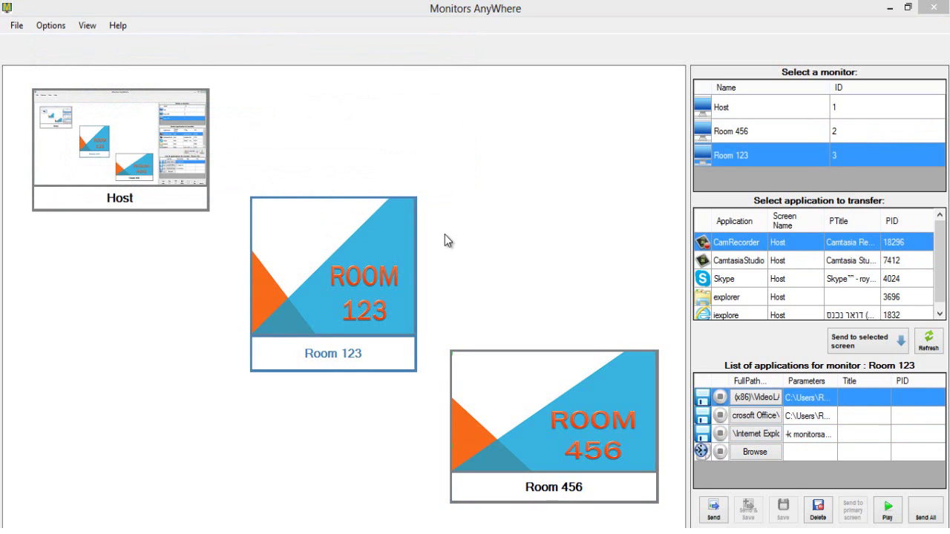
# In the scheduler's playlist settings, set Room 123's time interval to 0 hours 1 minute and apply it
pyautogui.click(52, 27)
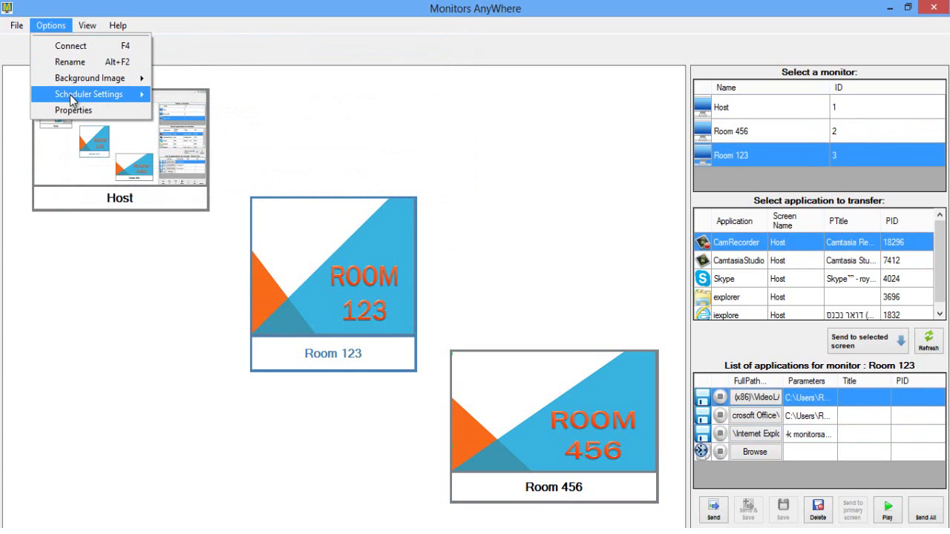
pyautogui.moveTo(73, 100)
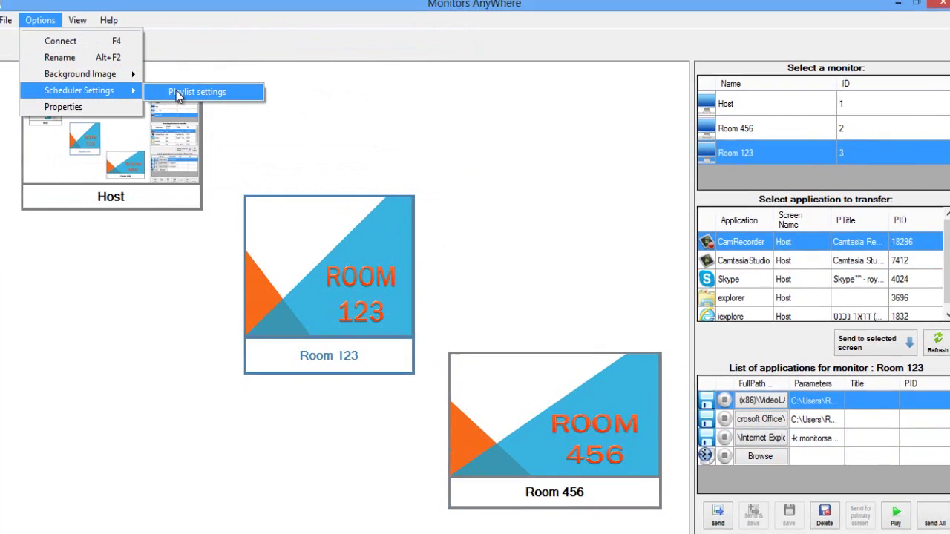
pyautogui.click(178, 92)
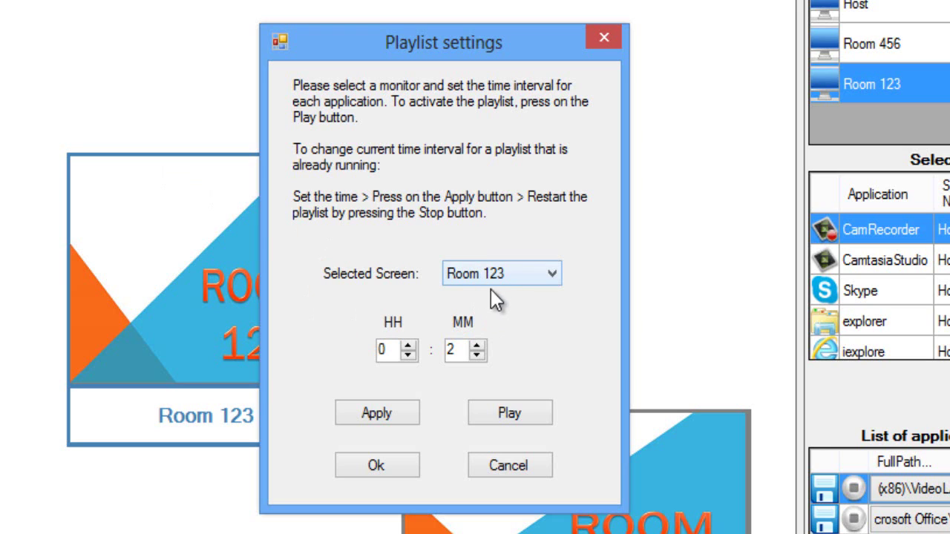
pyautogui.doubleClick(453, 349)
pyautogui.click(390, 412)
# Set Room 456's playlist interval to 0 hours 2 minutes, apply it, and confirm the settings with Room 123 reselected
pyautogui.click(485, 277)
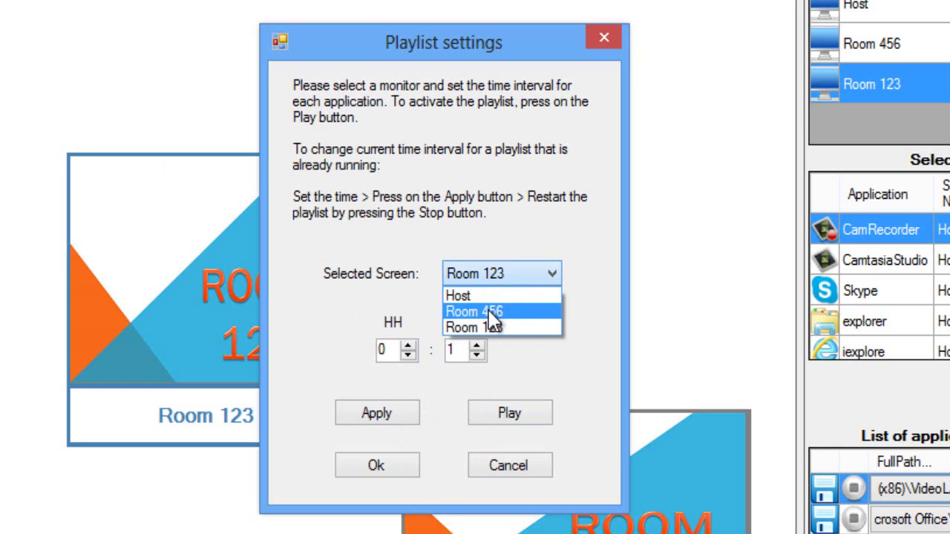
pyautogui.click(492, 310)
pyautogui.doubleClick(456, 350)
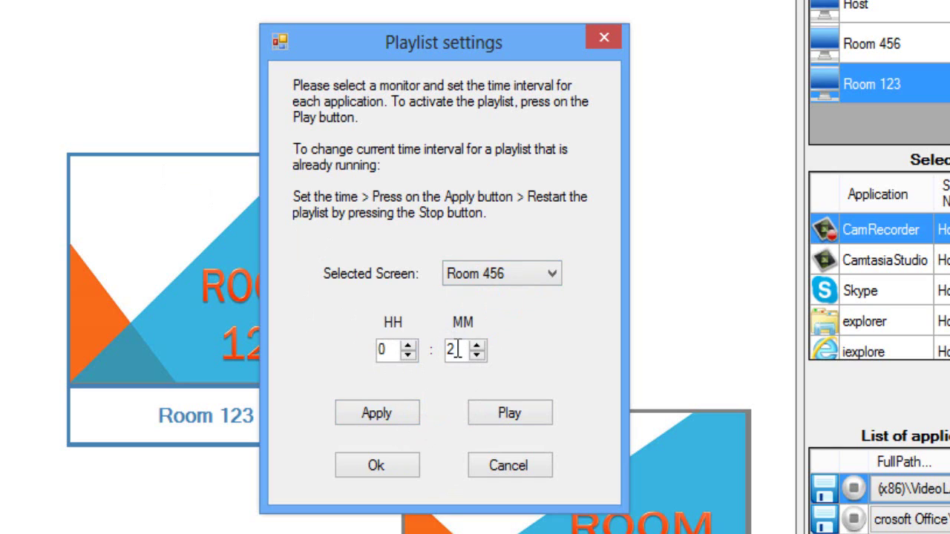
pyautogui.click(394, 408)
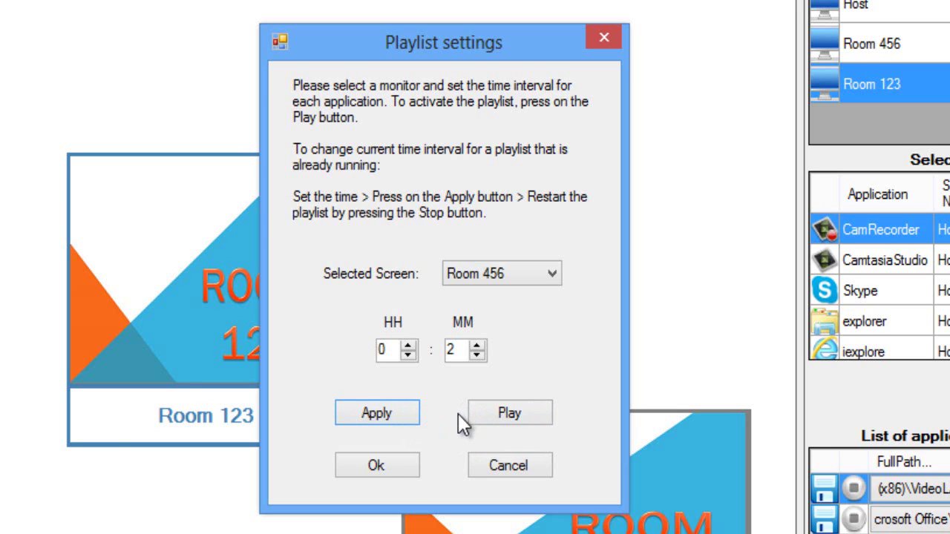
pyautogui.click(494, 273)
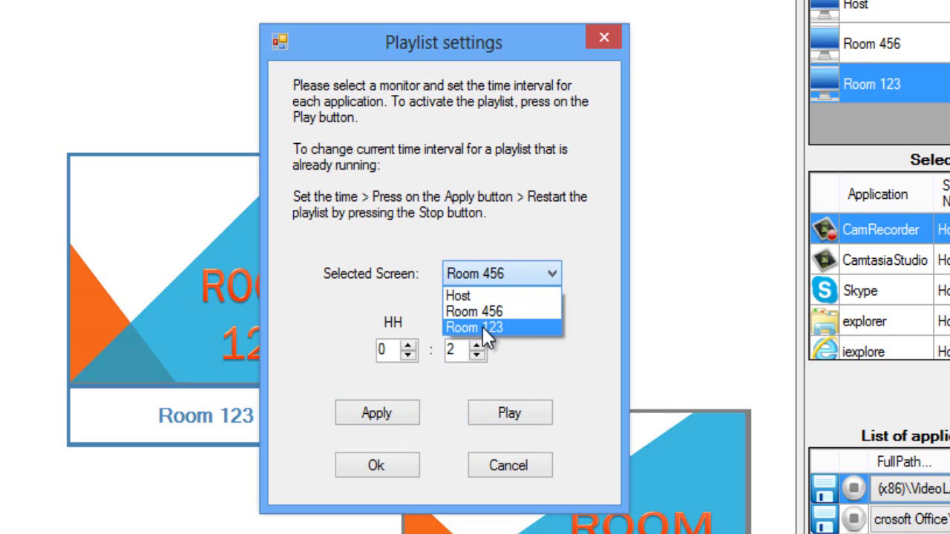
pyautogui.click(482, 326)
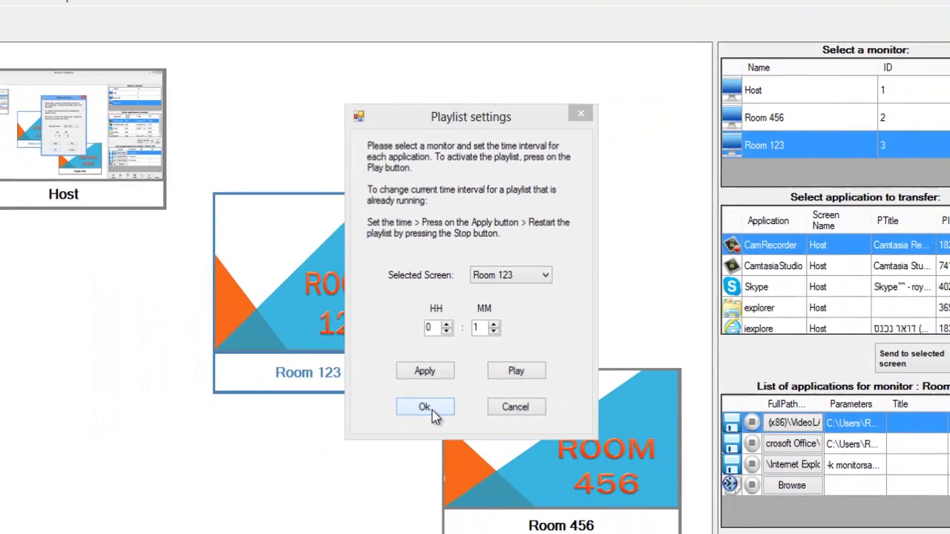
pyautogui.click(387, 470)
# Select the Room 123 and Room 456 monitors together and start their playlists
pyautogui.click(742, 137)
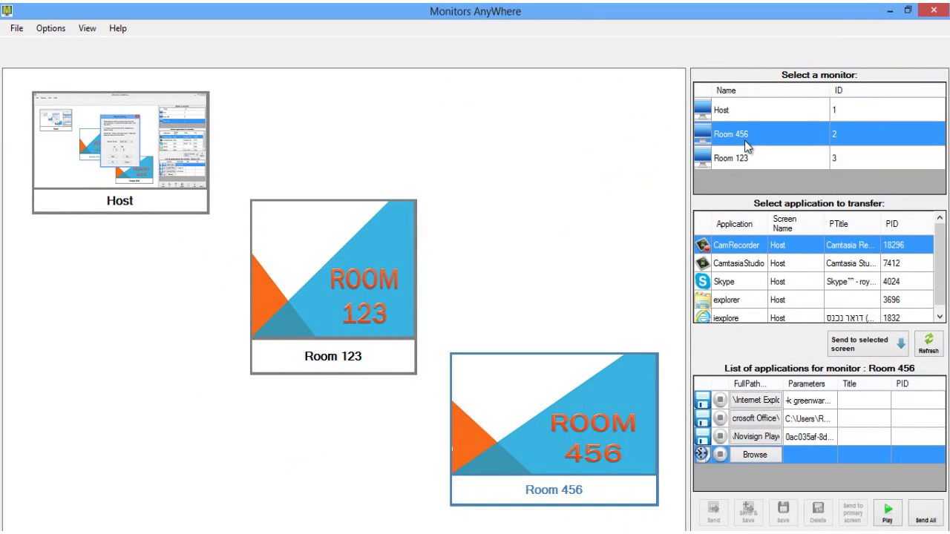
pyautogui.keyDown('ctrl'); pyautogui.click(744, 157); pyautogui.keyUp('ctrl')
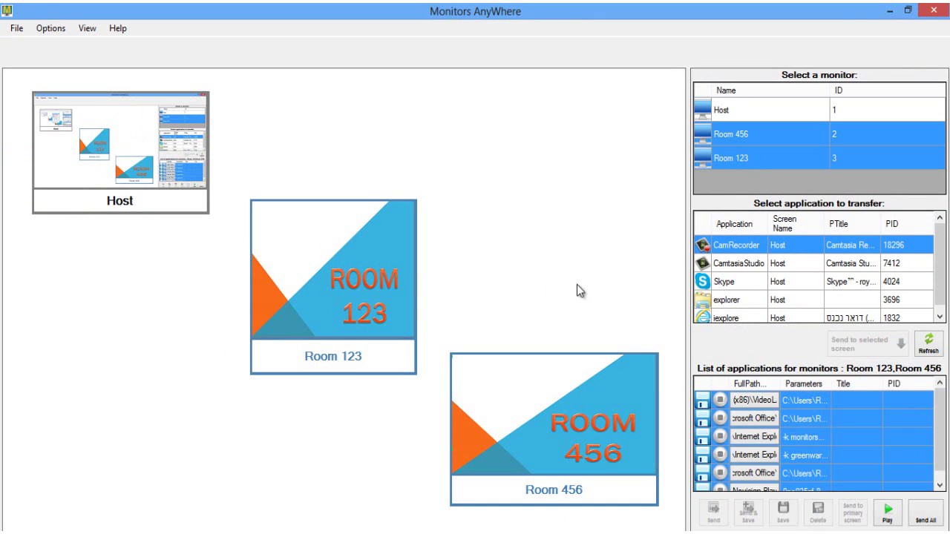
pyautogui.click(359, 276)
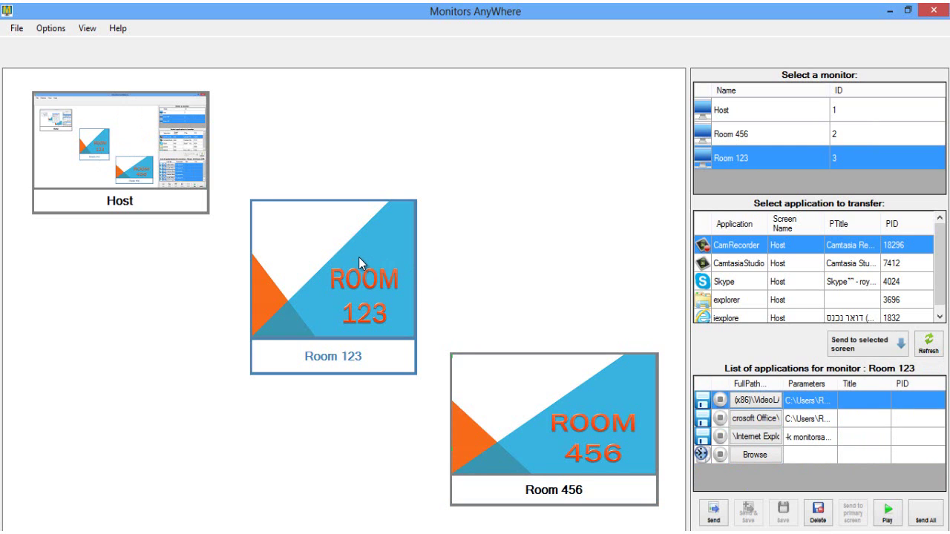
pyautogui.keyDown('ctrl'); pyautogui.click(508, 359); pyautogui.keyUp('ctrl')
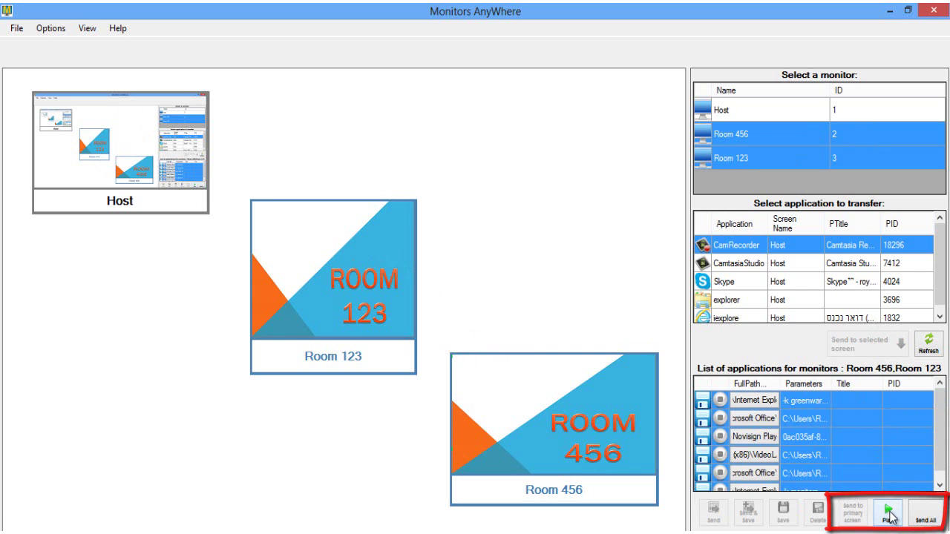
pyautogui.click(888, 510)
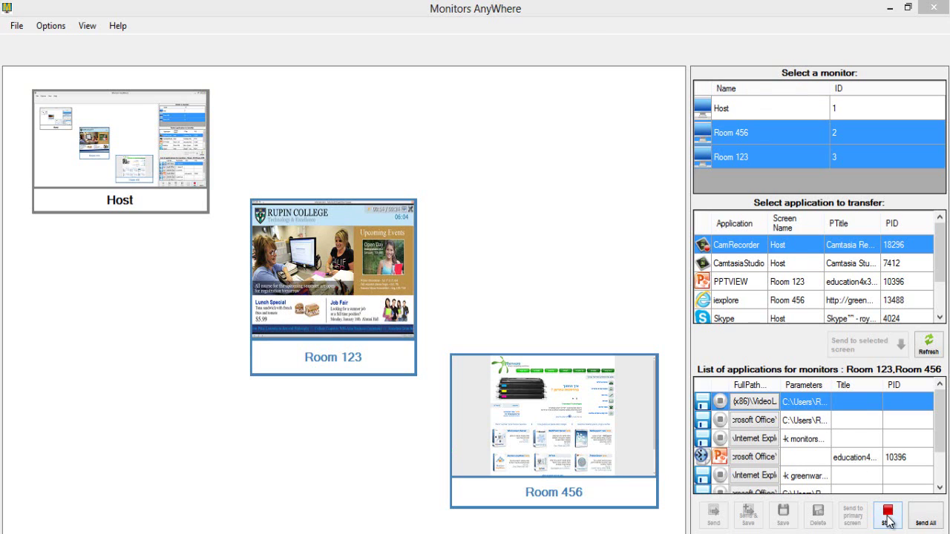
pyautogui.click(888, 515)
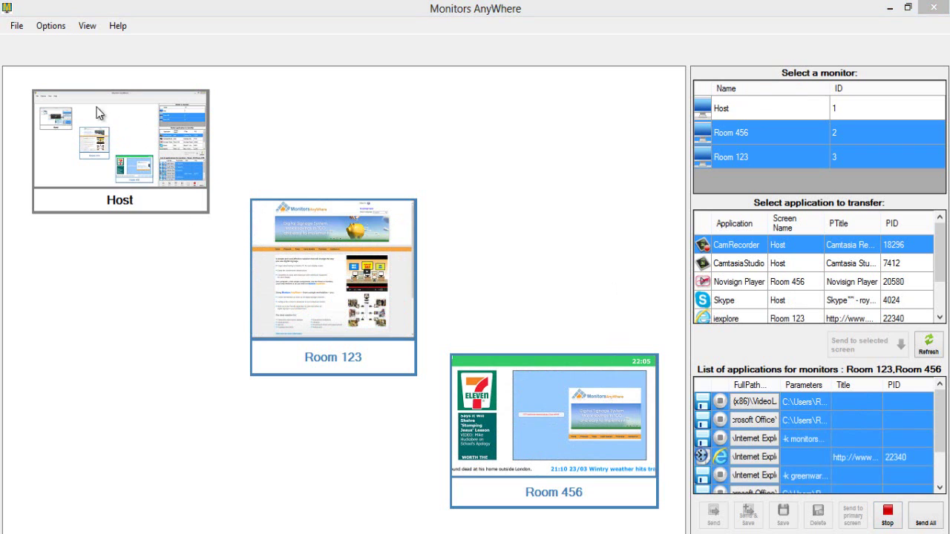
# Set the running Room 456 playlist's time interval to 1 minute in the playlist settings and restart the playlist
pyautogui.click(49, 27)
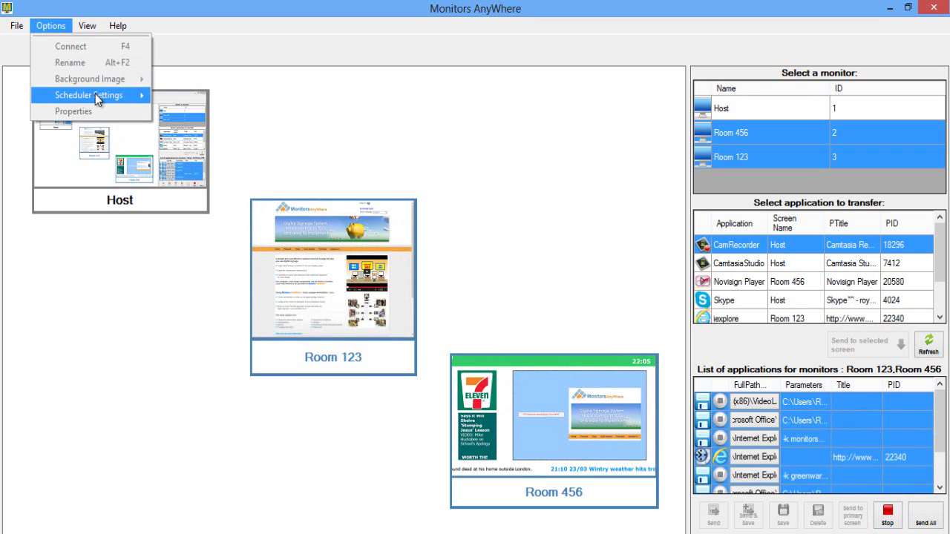
pyautogui.moveTo(95, 94)
pyautogui.click(178, 100)
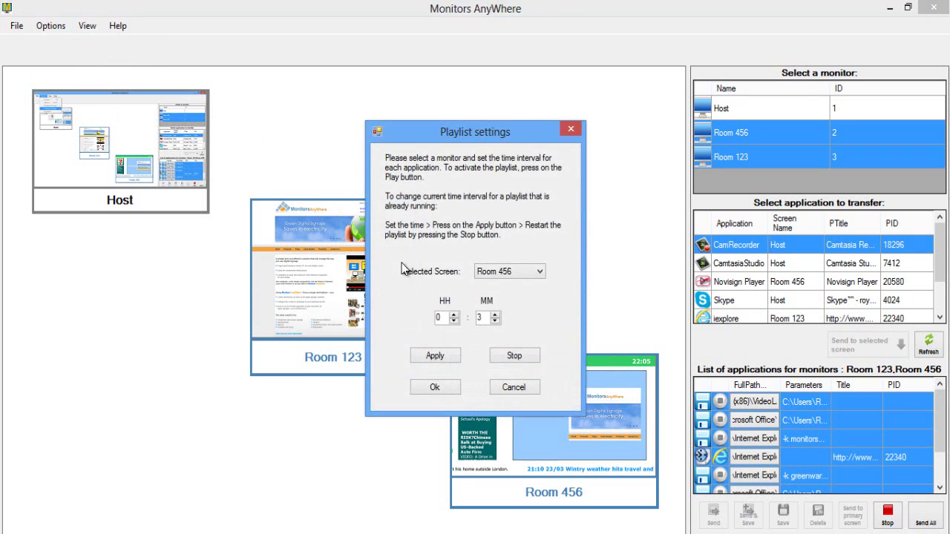
pyautogui.click(494, 321)
pyautogui.click(495, 321)
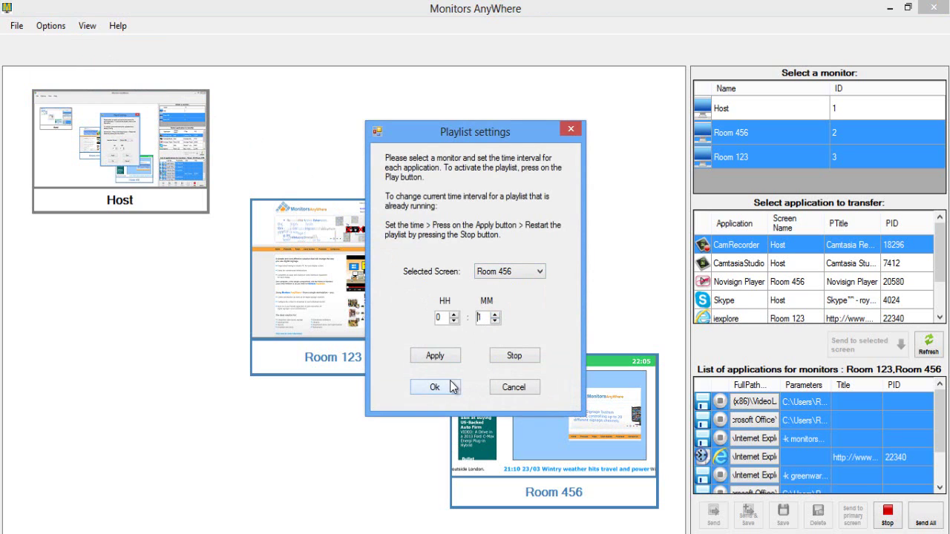
pyautogui.click(511, 359)
pyautogui.click(511, 358)
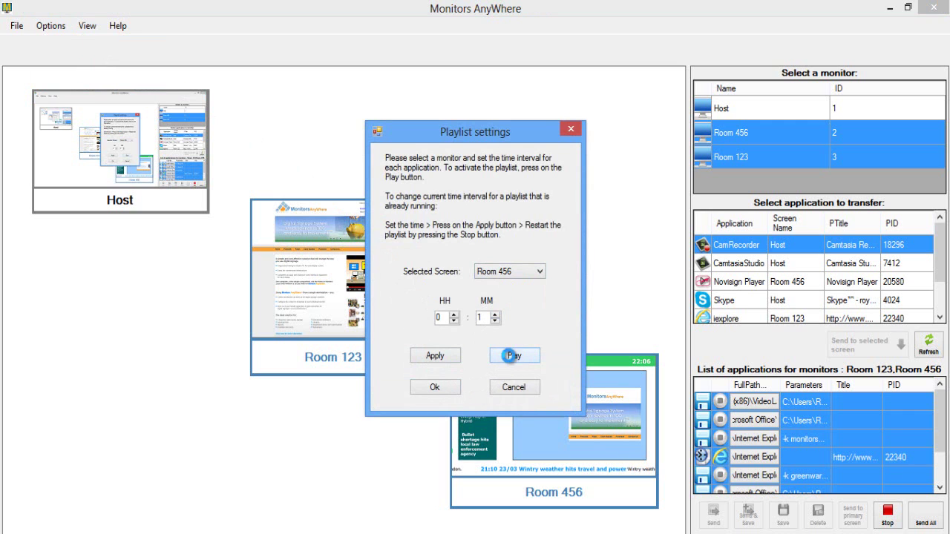